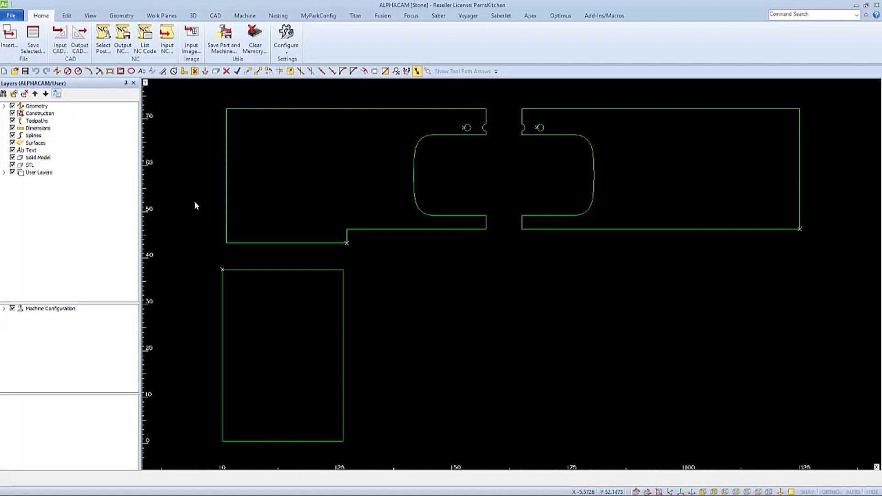
# Move the right worktop piece so its top-left corner sits flush against the left piece.
pyautogui.click(247, 71)
pyautogui.moveTo(559, 99); pyautogui.dragTo(517, 148)
pyautogui.press('Escape')
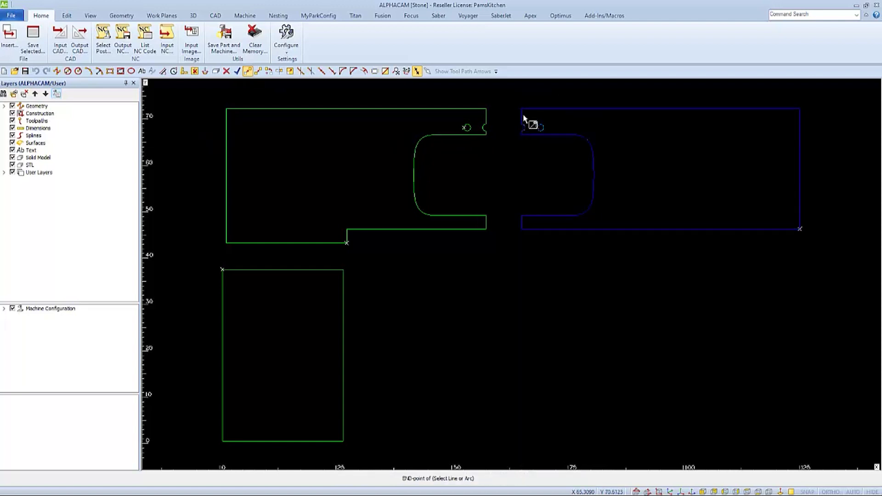
pyautogui.click(522, 110)
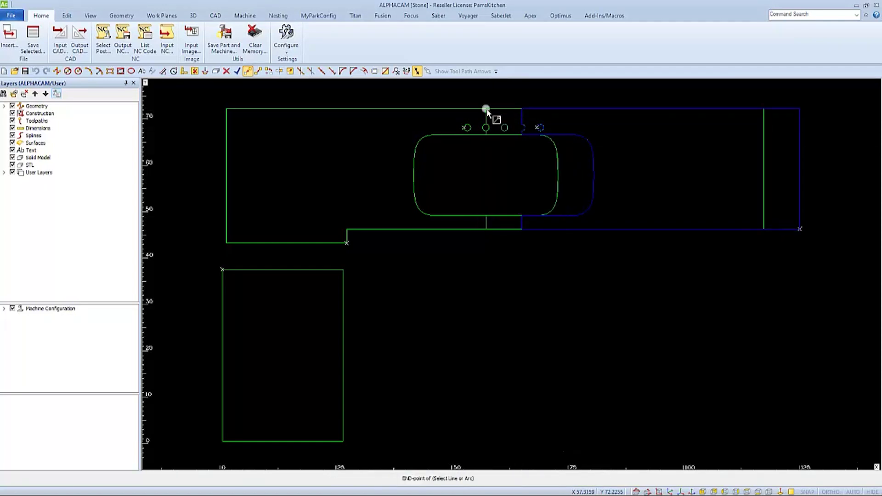
pyautogui.click(486, 109)
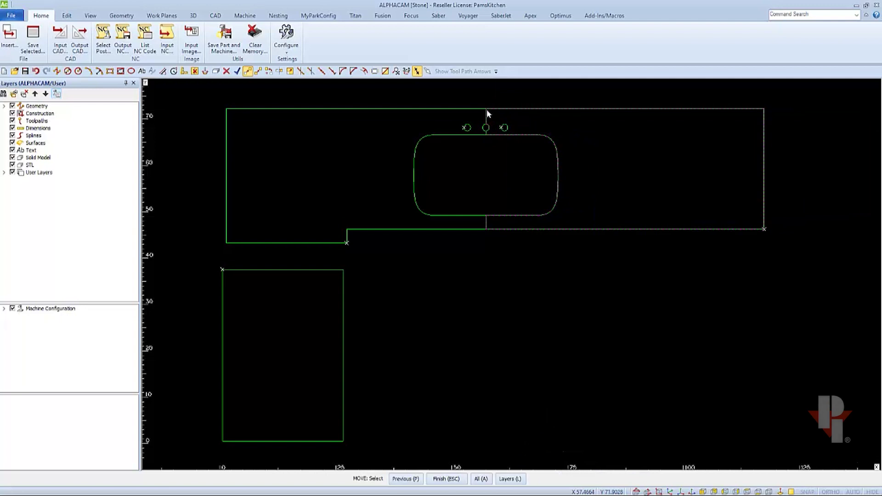
# Move the lower rectangle up so its top-right corner meets the step corner, forming an L.
pyautogui.click(344, 301)
pyautogui.press('Escape')
pyautogui.click(342, 272)
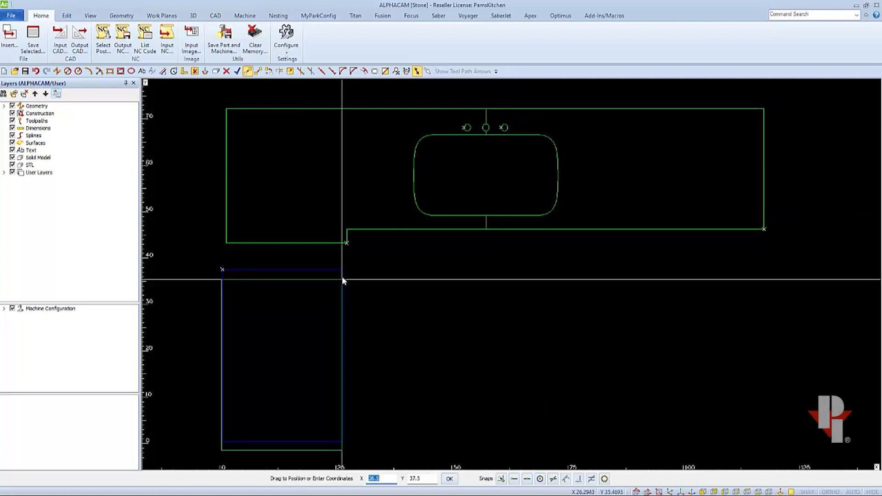
pyautogui.click(347, 242)
pyautogui.press('Escape')
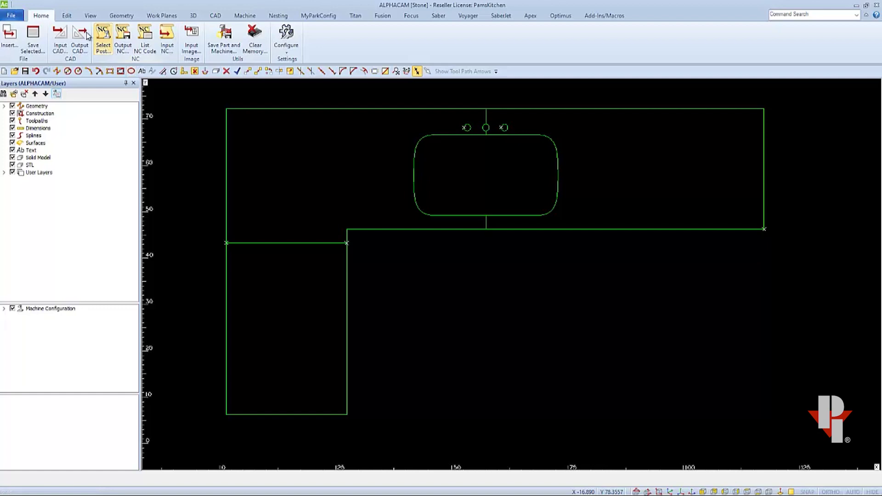
# Unite the worktop pieces and rectangle into one continuous L-shaped outline.
pyautogui.click(68, 16)
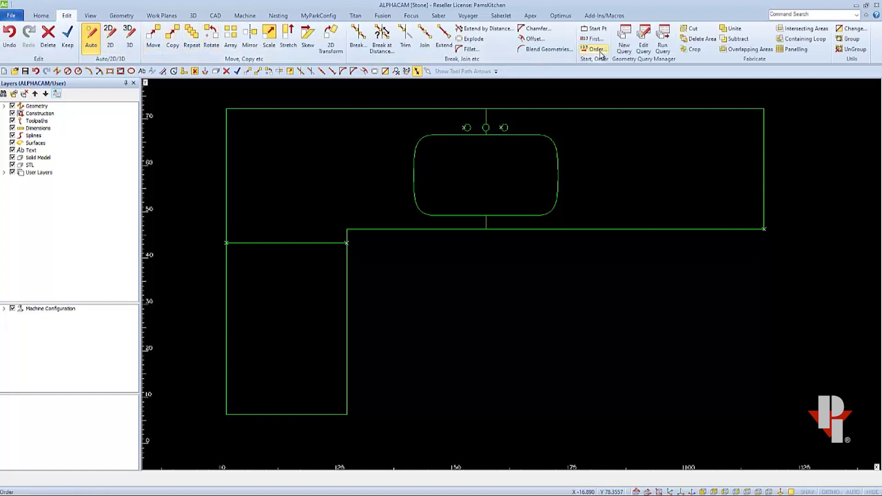
pyautogui.click(727, 32)
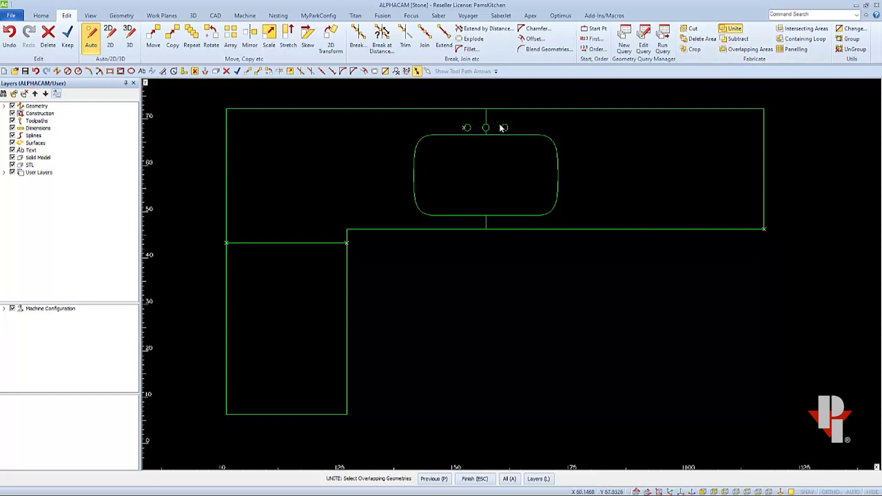
pyautogui.click(500, 103)
pyautogui.click(482, 112)
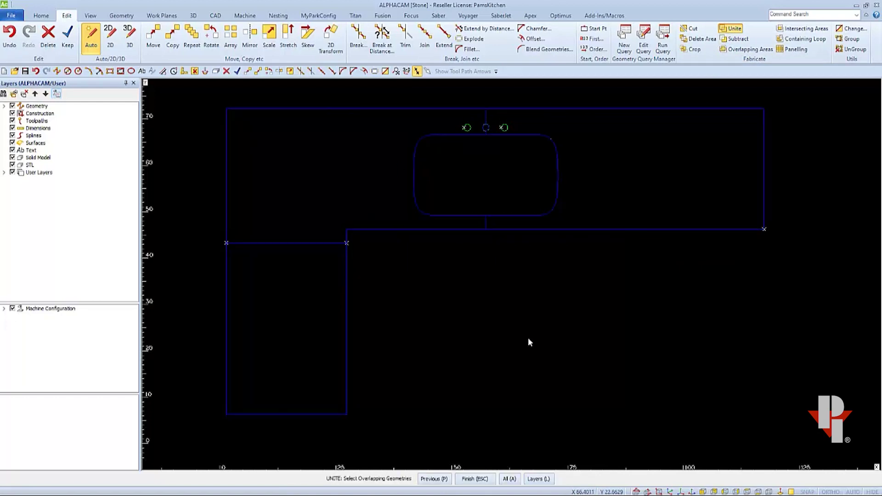
pyautogui.press('Escape')
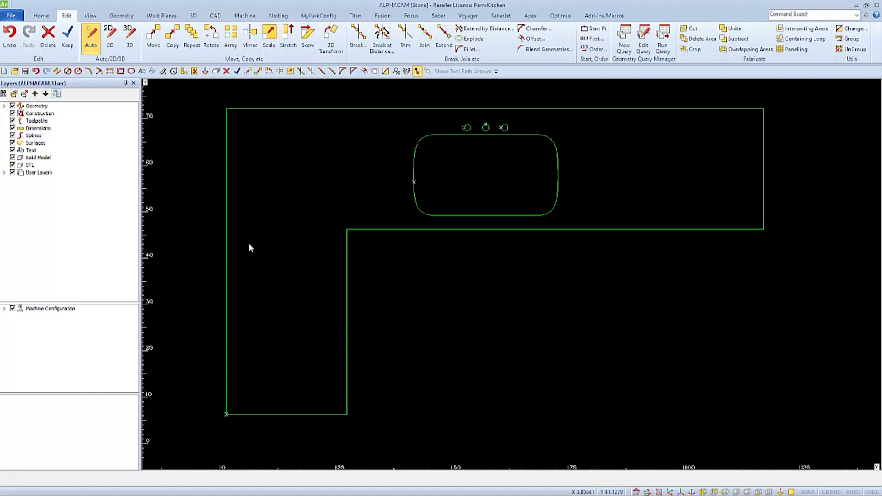
# Add a Voyager backsplash with Height 8 on the outline's left edge.
pyautogui.click(467, 18)
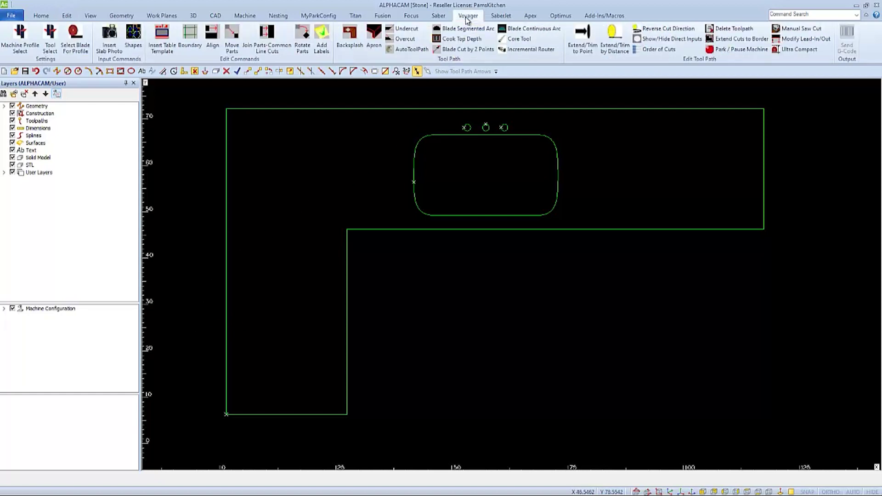
pyautogui.click(350, 36)
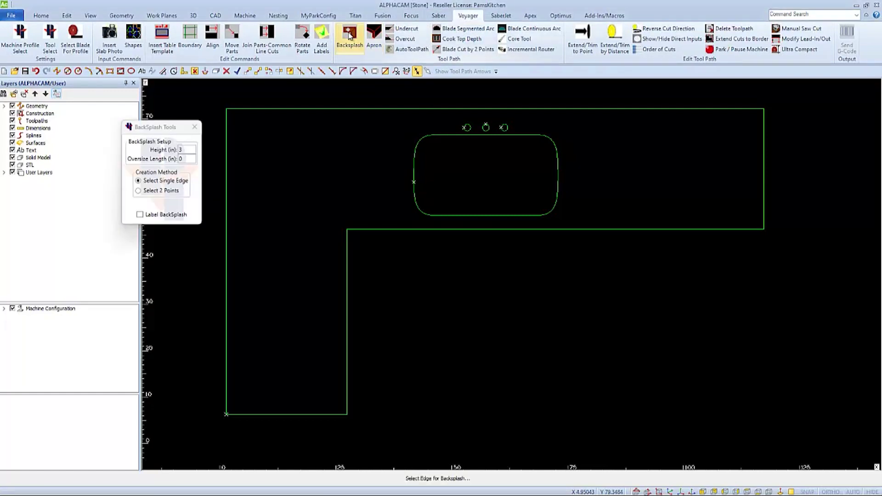
pyautogui.doubleClick(183, 150)
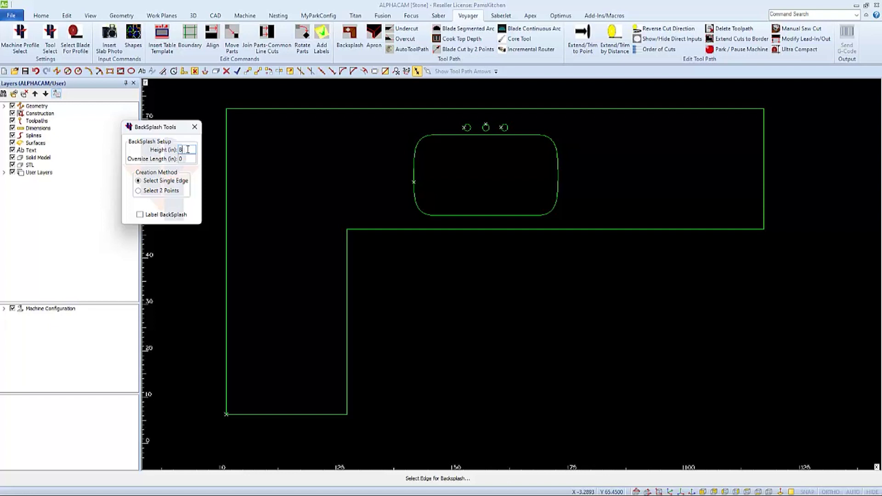
pyautogui.click(226, 213)
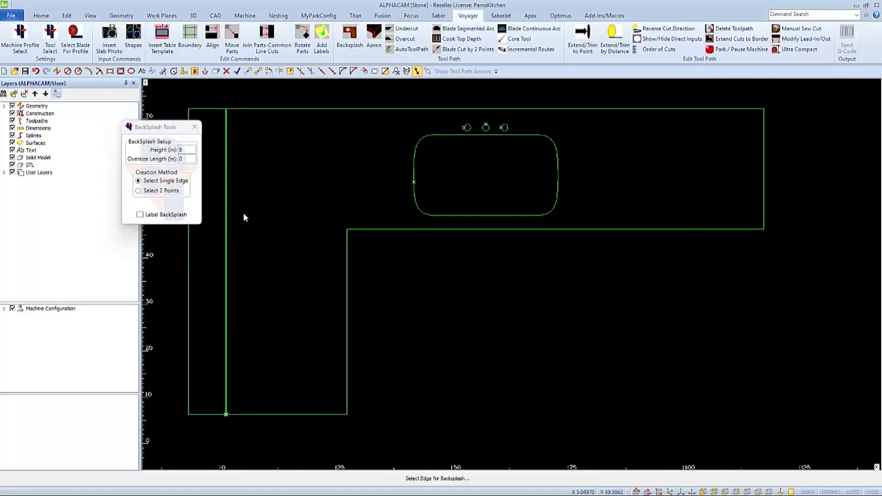
pyautogui.press('Escape')
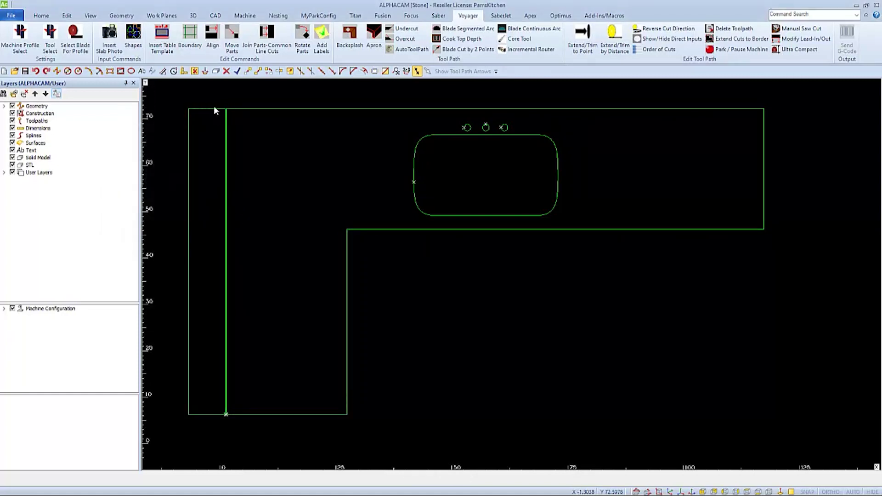
# Move the backsplash so its corner endpoint snaps exactly onto the worktop's top-left corner.
pyautogui.scroll(3, 214, 110)
pyautogui.scroll(1, 225, 111)
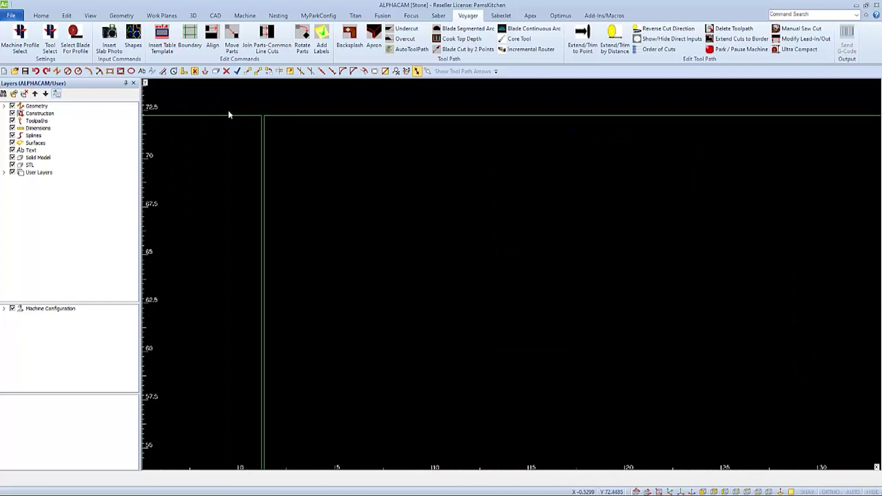
pyautogui.click(248, 71)
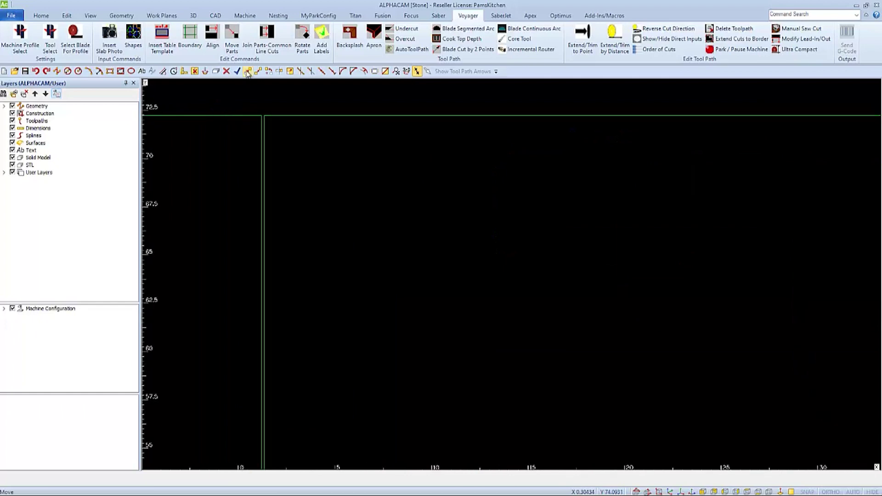
pyautogui.click(244, 115)
pyautogui.rightClick(244, 116)
pyautogui.press('e')
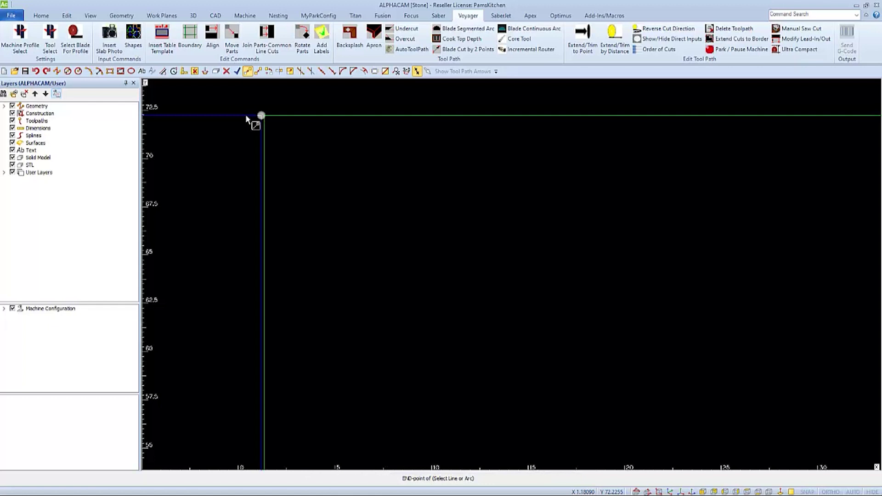
pyautogui.click(246, 115)
pyautogui.press('e')
pyautogui.click(268, 115)
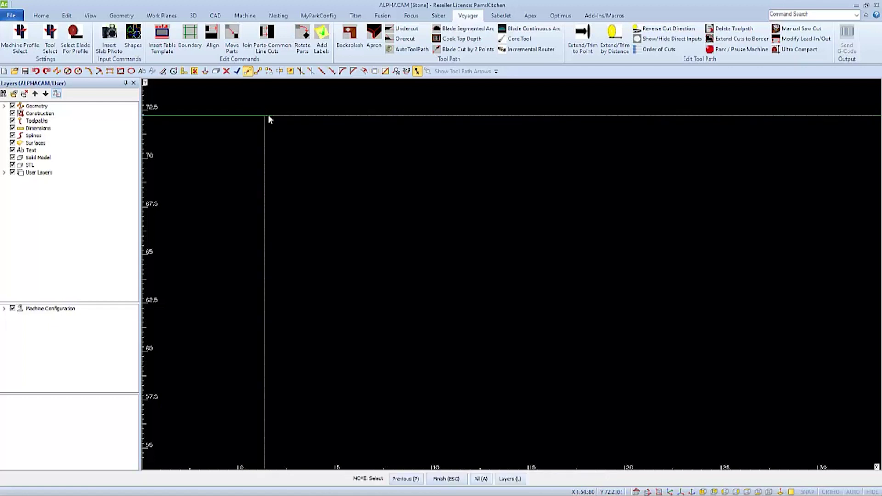
pyautogui.press('Escape')
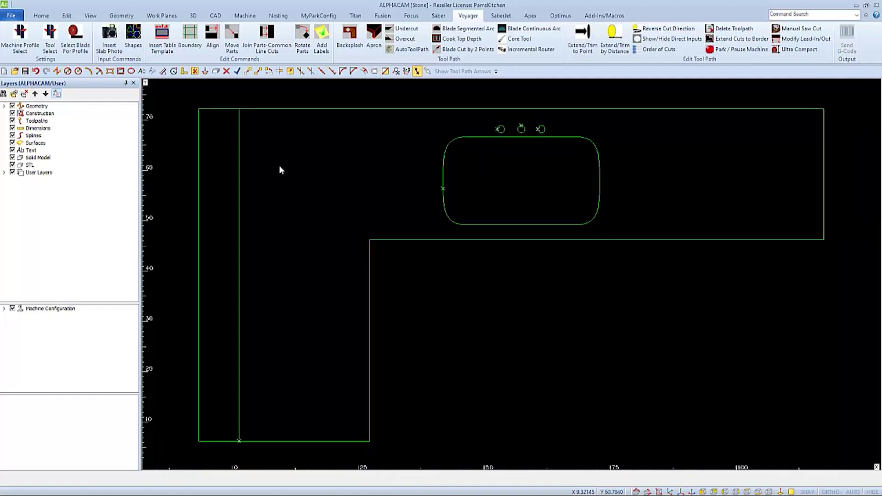
# Unite the backsplash strip with the worktop outline, removing the dividing line between them.
pyautogui.click(71, 18)
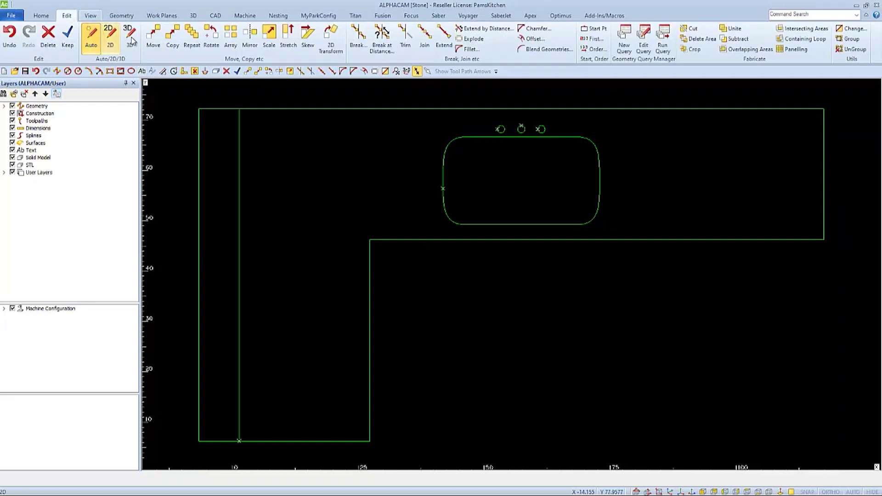
pyautogui.click(737, 31)
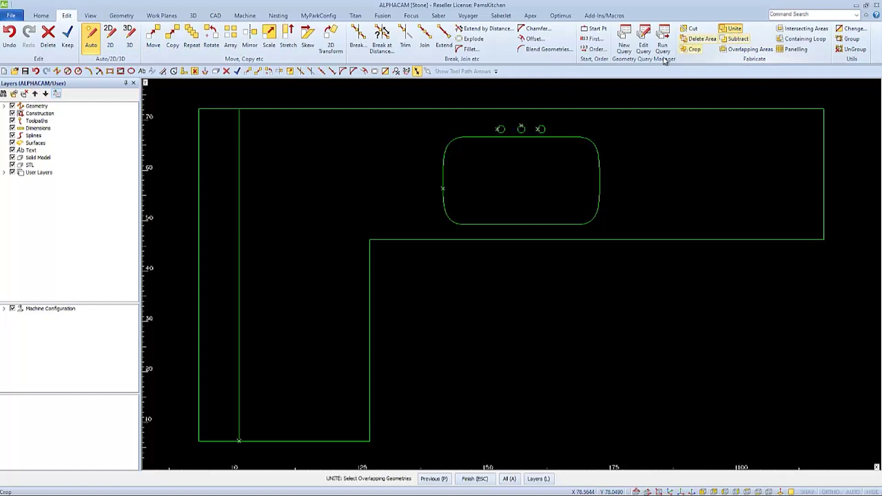
pyautogui.moveTo(275, 94); pyautogui.dragTo(231, 136)
pyautogui.press('Escape')
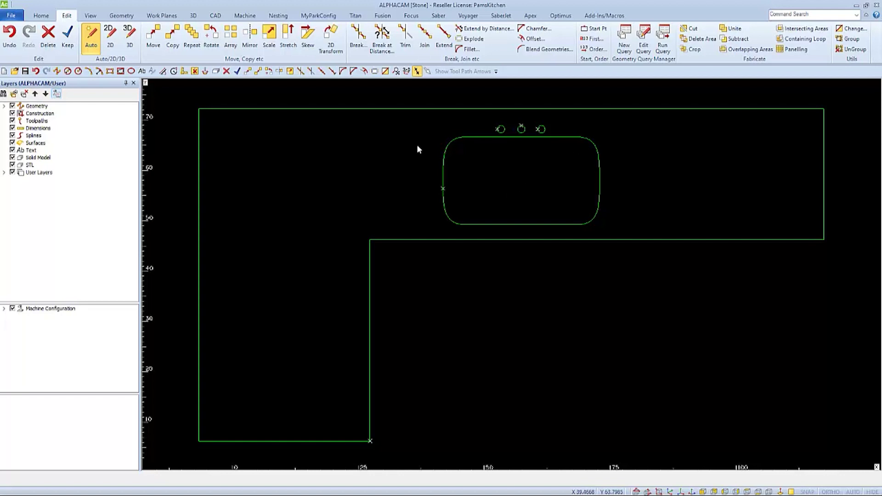
# Draw a line from the middle tap hole's centre, perpendicular to the edge below the sink.
pyautogui.click(57, 72)
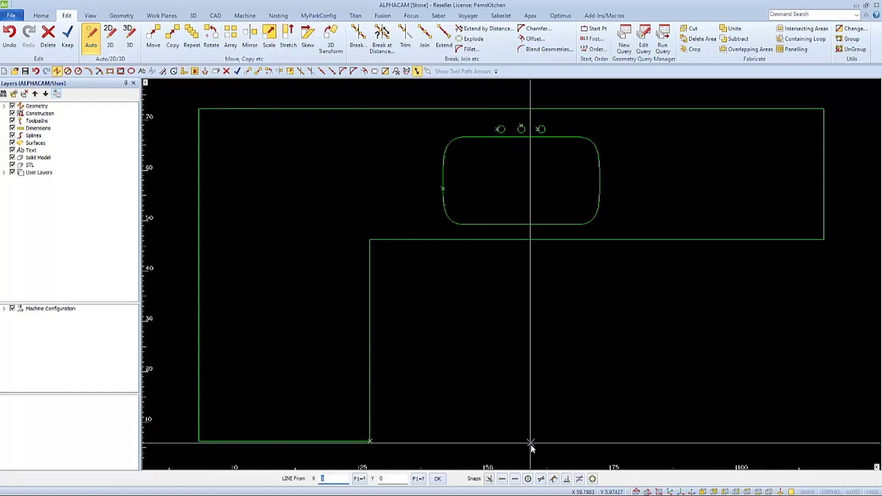
pyautogui.click(529, 479)
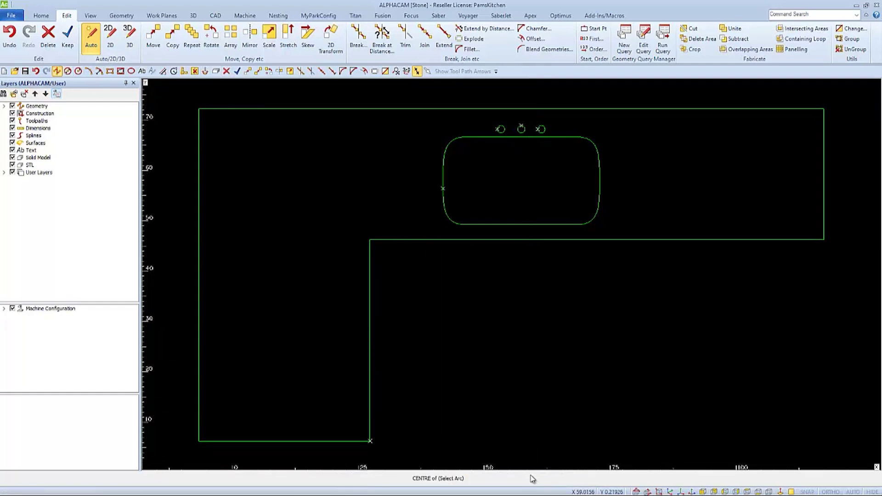
pyautogui.click(525, 129)
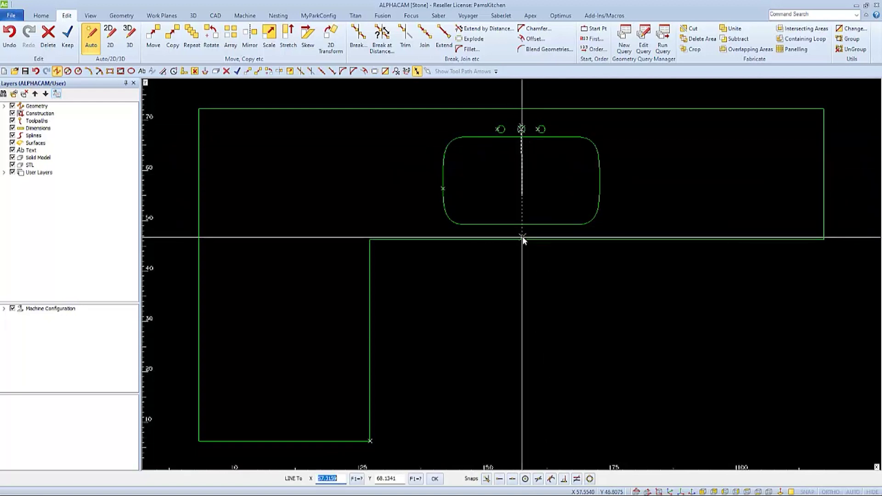
pyautogui.click(564, 480)
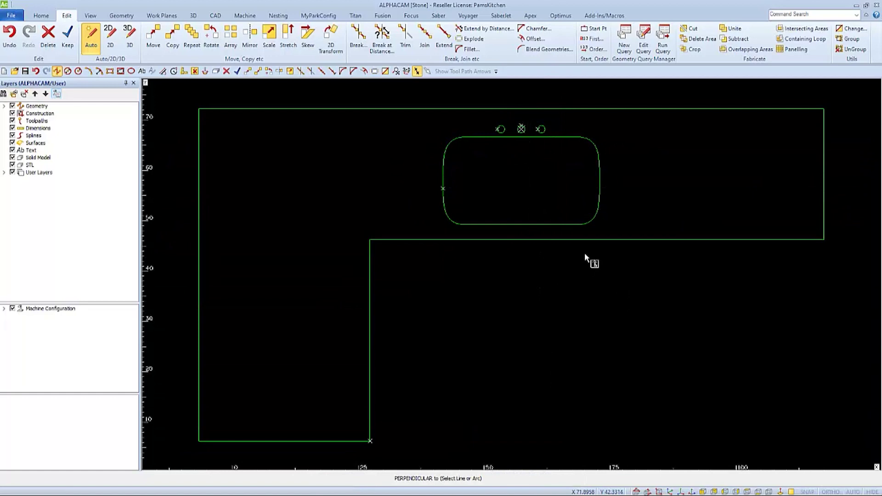
pyautogui.click(573, 239)
pyautogui.rightClick(565, 271)
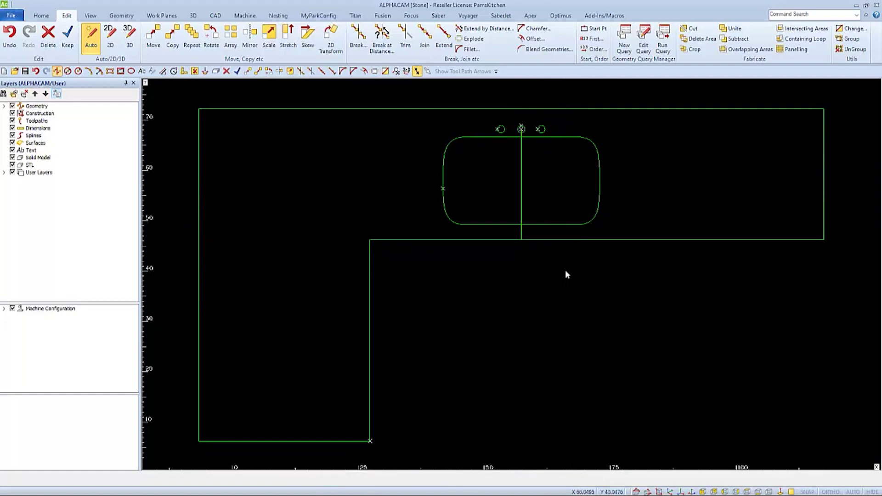
# Delete the sink slot and its three tap holes, keeping the vertical line.
pyautogui.click(227, 72)
pyautogui.moveTo(408, 102); pyautogui.dragTo(643, 237)
pyautogui.rightClick(650, 193)
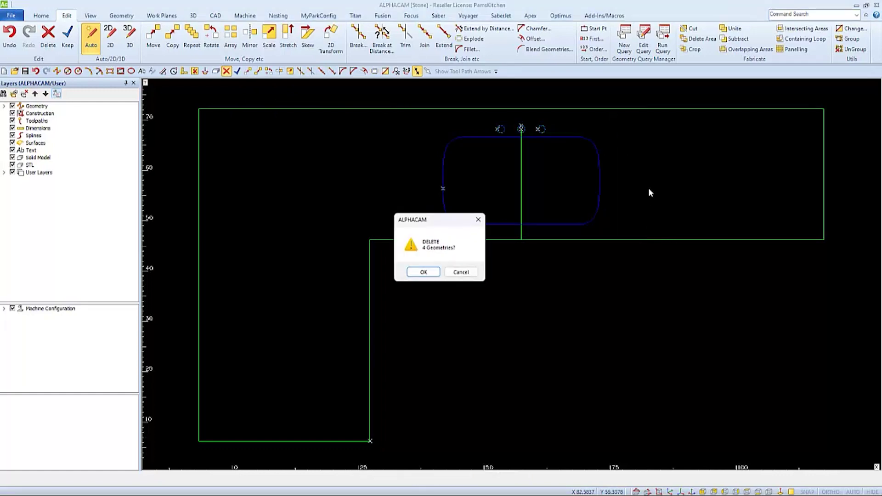
pyautogui.click(431, 275)
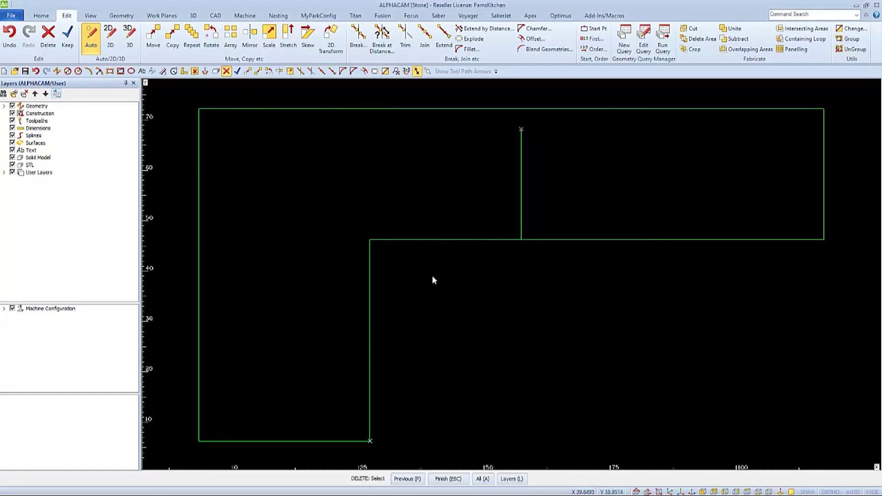
pyautogui.press('Escape')
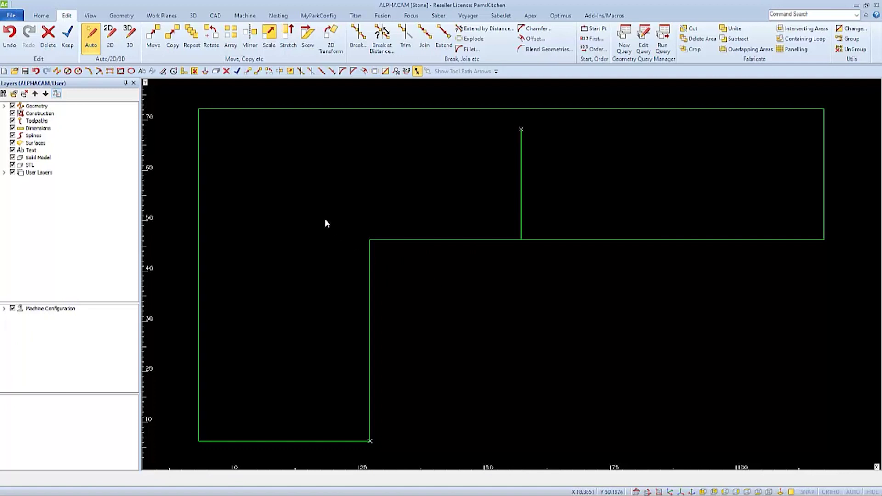
# Insert FarmSink.asd at the intersection of the vertical line and the countertop's inner edge.
pyautogui.click(47, 19)
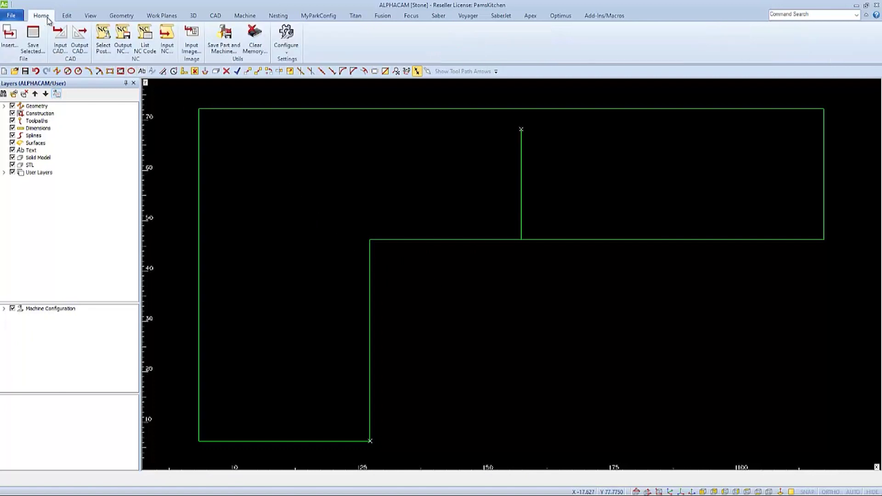
pyautogui.click(9, 39)
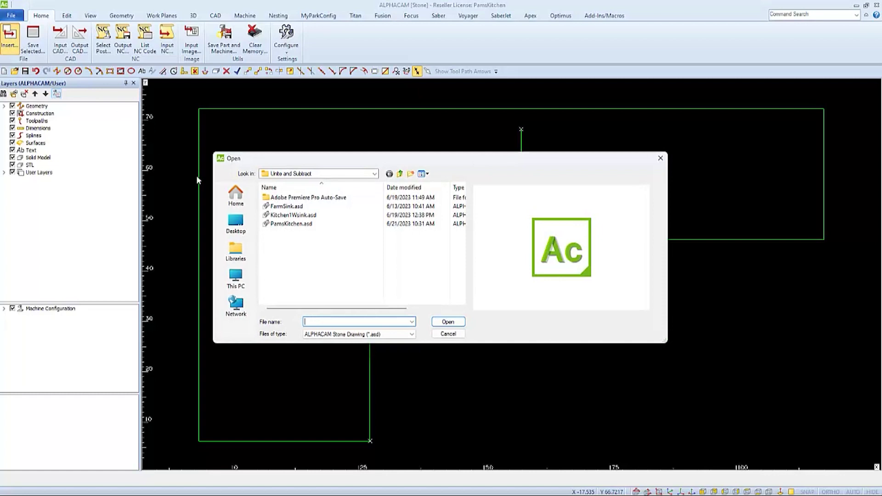
pyautogui.click(281, 206)
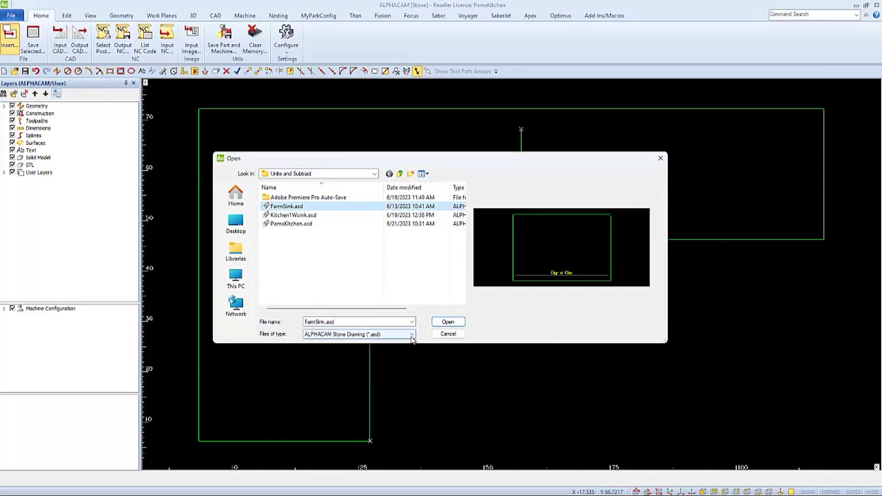
pyautogui.click(448, 323)
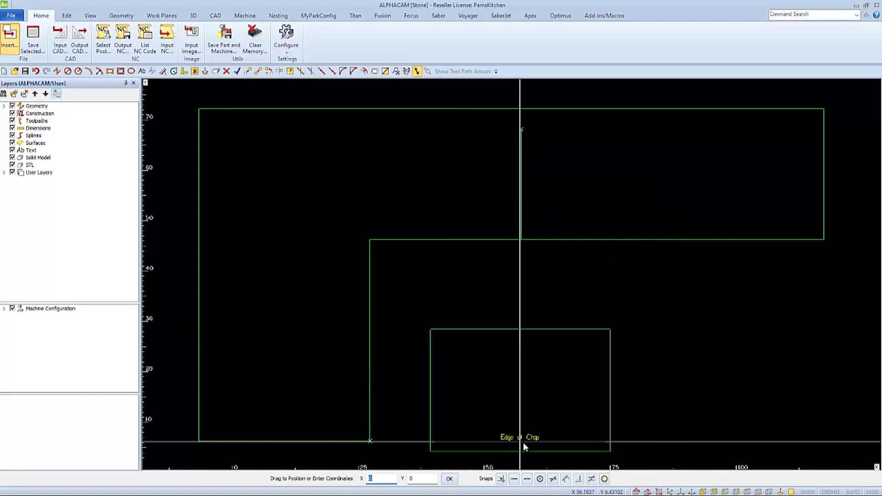
pyautogui.click(554, 479)
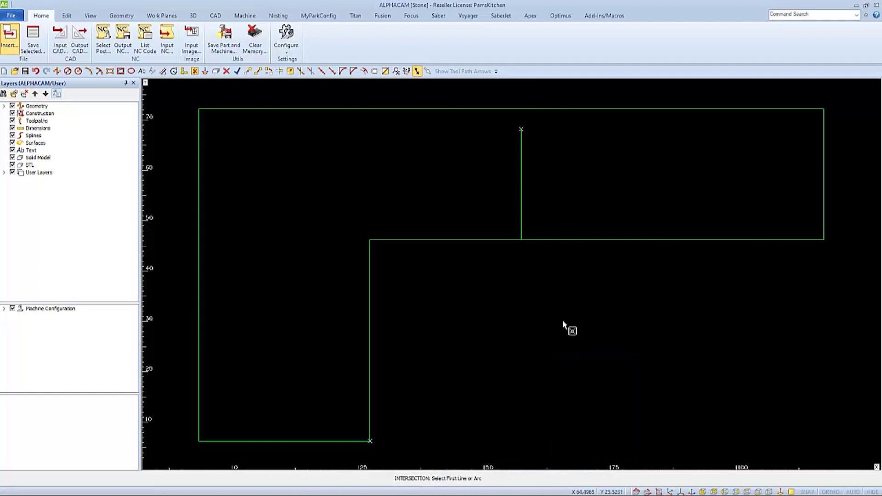
pyautogui.click(590, 239)
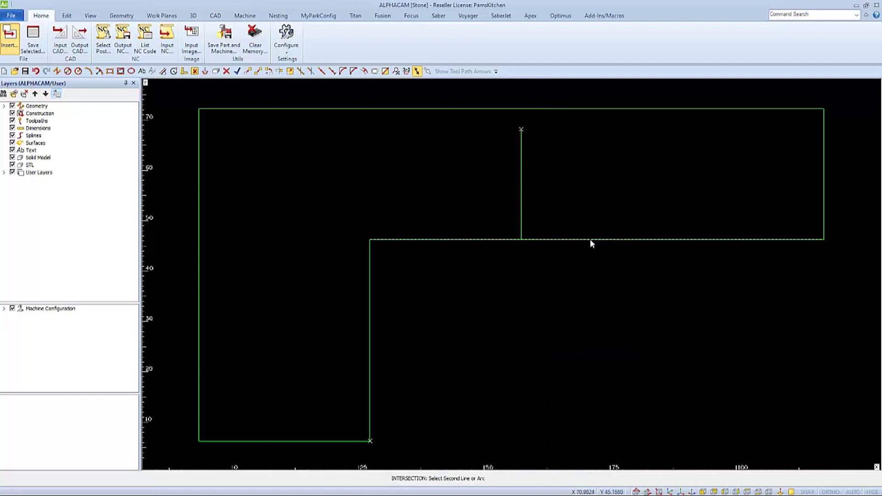
pyautogui.click(521, 185)
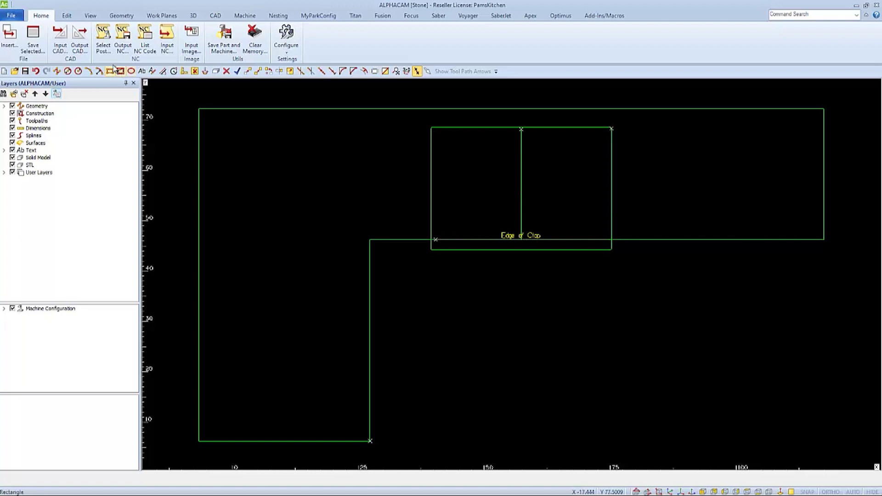
# Use Subtract with the FarmSink rectangle as cutter to cut it out of the L-shaped outline.
pyautogui.click(67, 16)
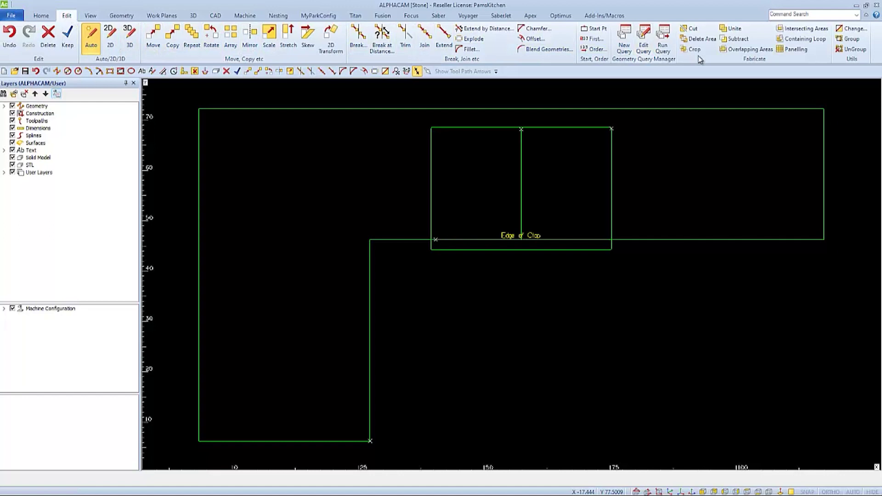
pyautogui.click(737, 39)
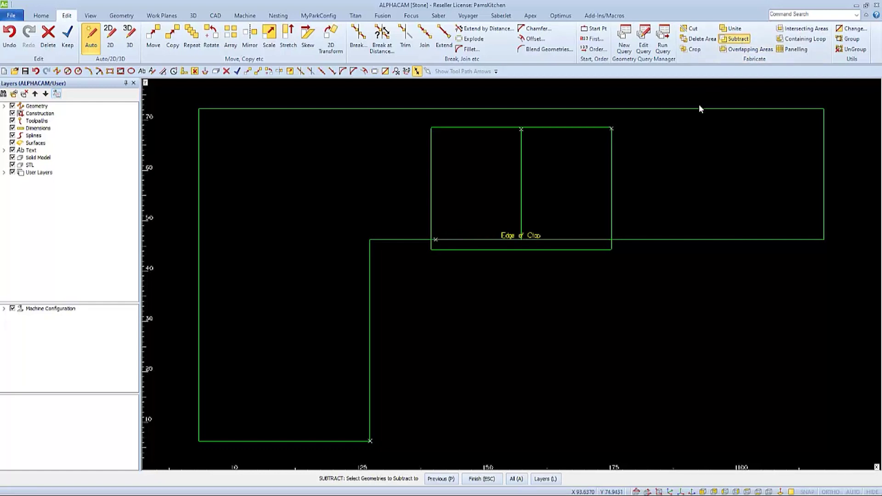
pyautogui.click(612, 189)
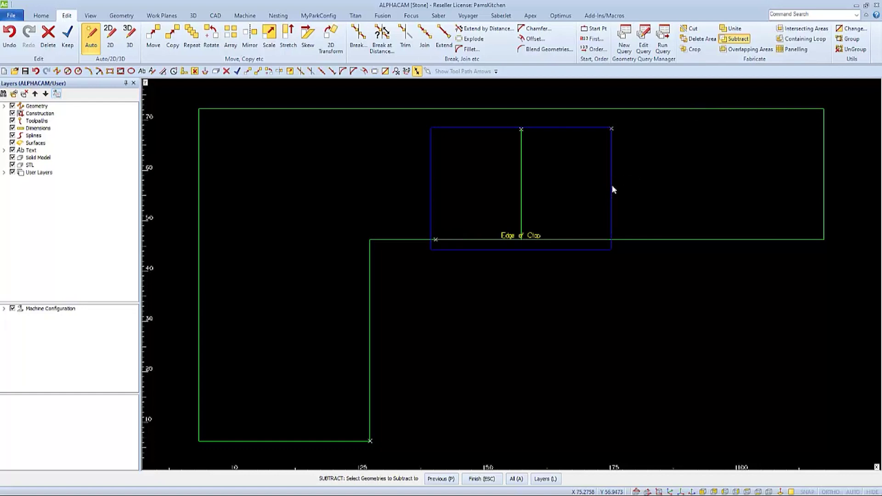
pyautogui.click(490, 480)
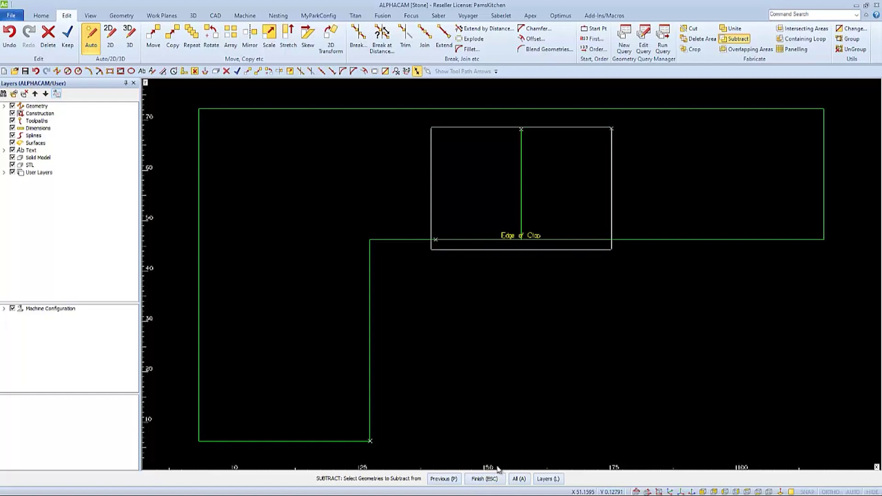
pyautogui.click(652, 239)
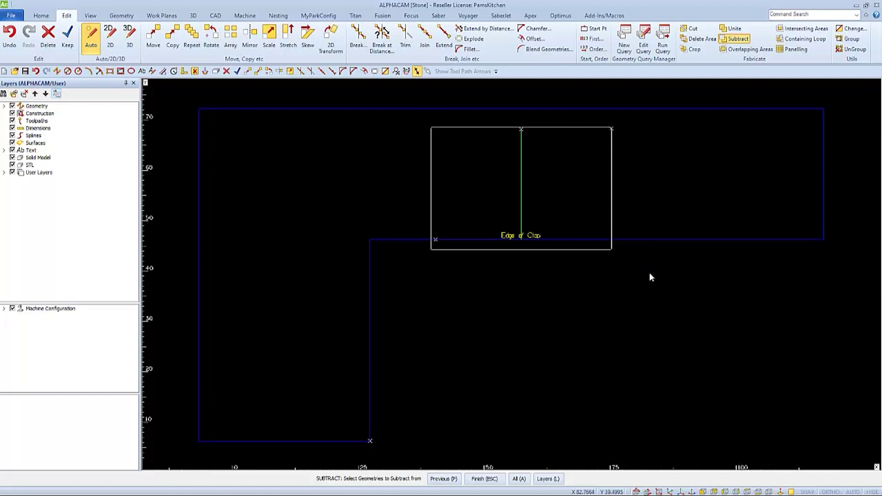
pyautogui.press('Escape')
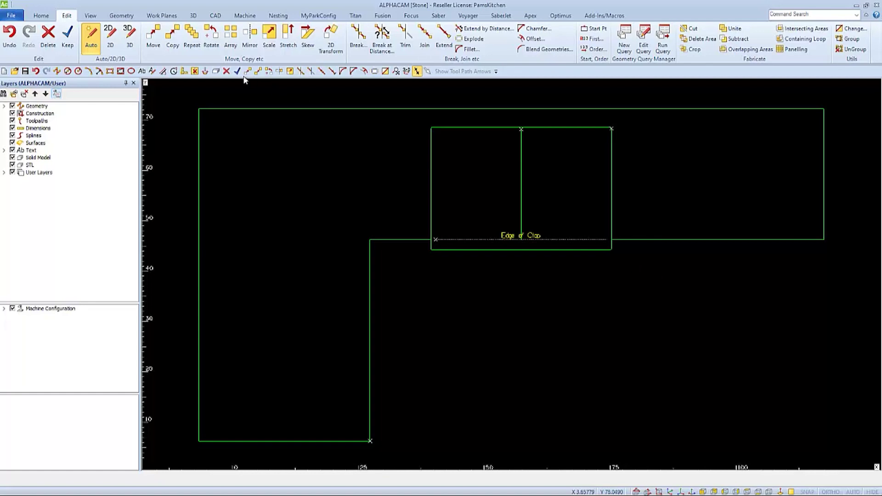
# Delete the four leftover geometries: the sink rectangle, centre line and edge label.
pyautogui.click(226, 71)
pyautogui.moveTo(563, 205); pyautogui.dragTo(507, 274)
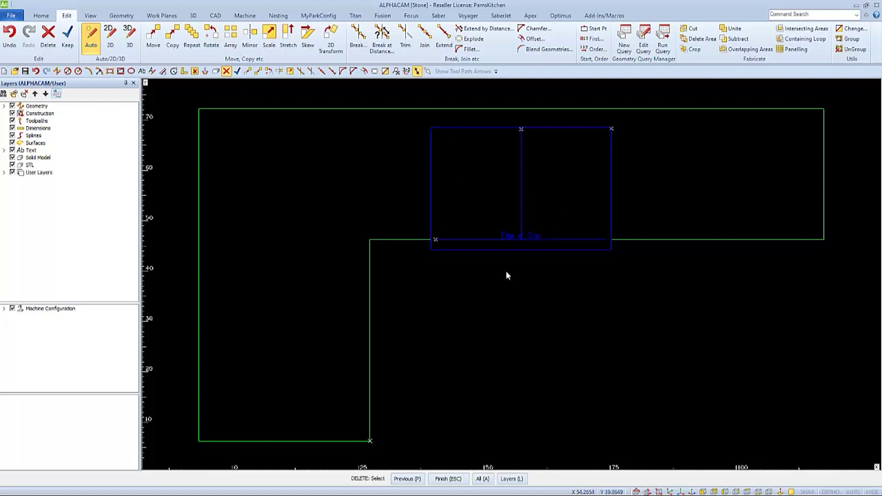
pyautogui.press('Escape')
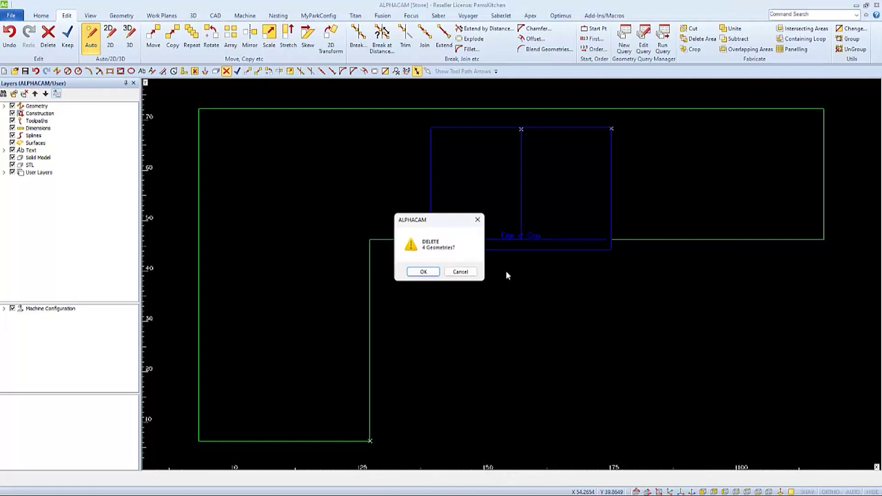
pyautogui.click(425, 273)
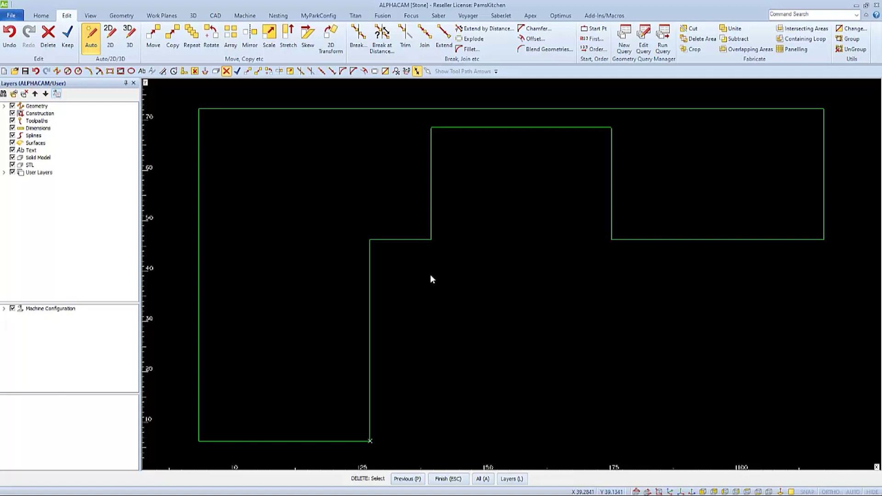
pyautogui.press('Escape')
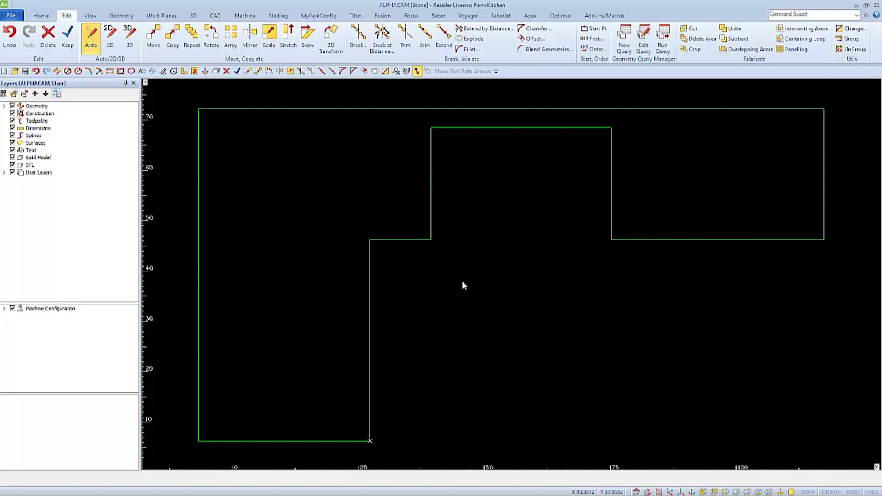
# Draw a small rectangle 2 units wide and 6 units tall near the countertop.
pyautogui.click(109, 71)
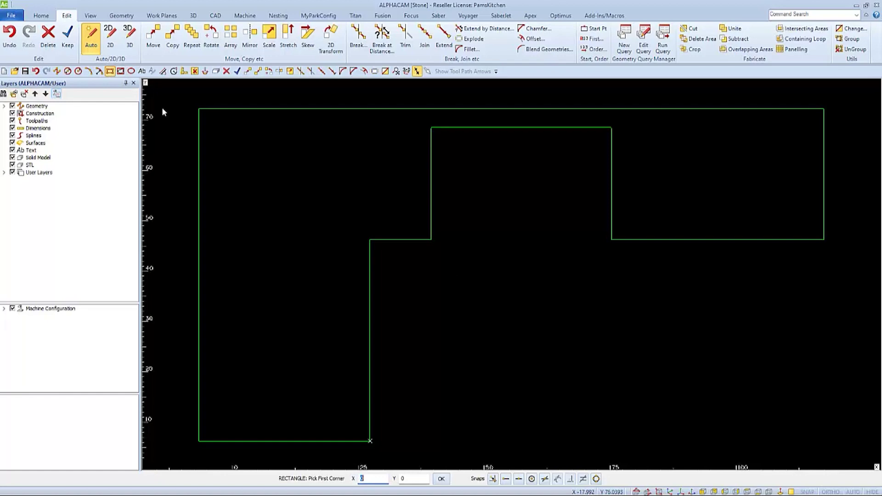
pyautogui.click(486, 339)
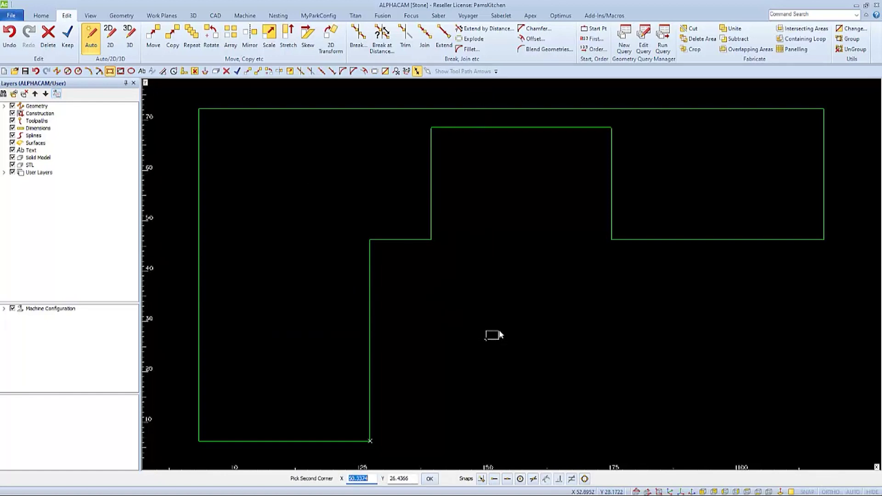
pyautogui.write('4')
pyautogui.press('Tab')
pyautogui.press('End')
pyautogui.write('+6')
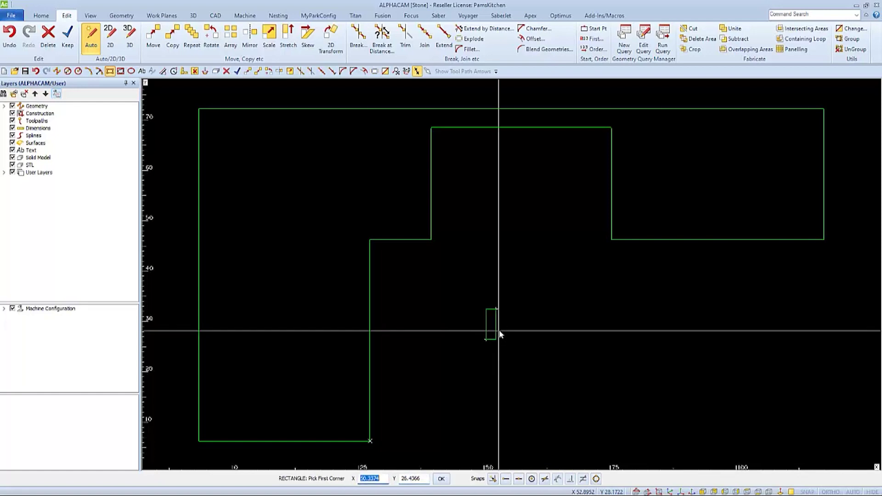
pyautogui.press('Return')
# Move the small rectangle onto the midpoint of the countertop's right edge.
pyautogui.click(248, 72)
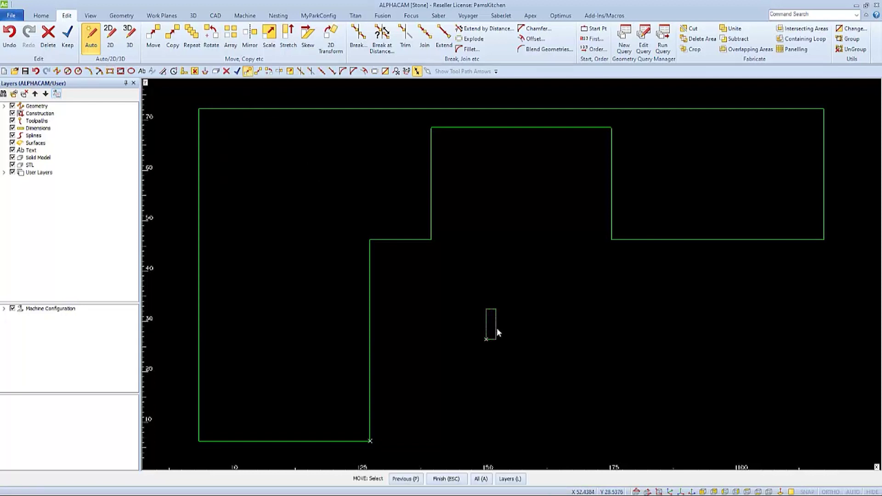
pyautogui.click(496, 327)
pyautogui.press('Return')
pyautogui.click(502, 324)
pyautogui.click(823, 175)
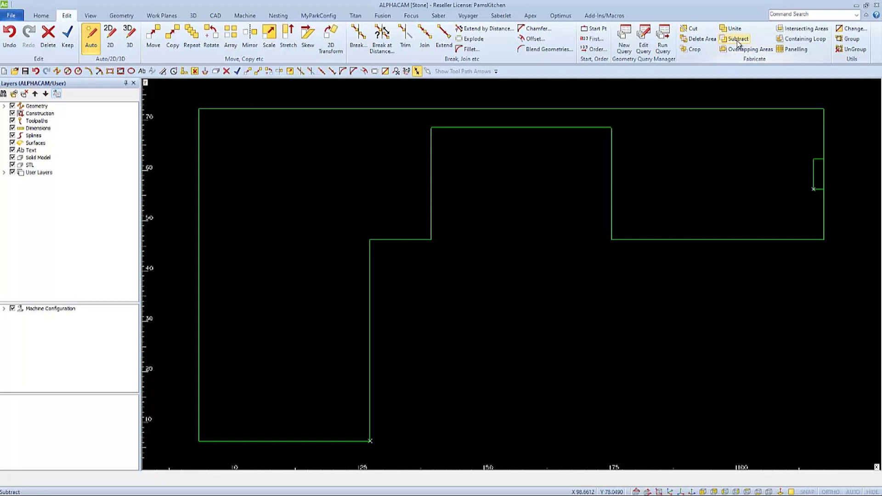
# Subtract the small rectangle from the countertop outline to cut a notch in the right edge.
pyautogui.click(736, 40)
pyautogui.click(811, 179)
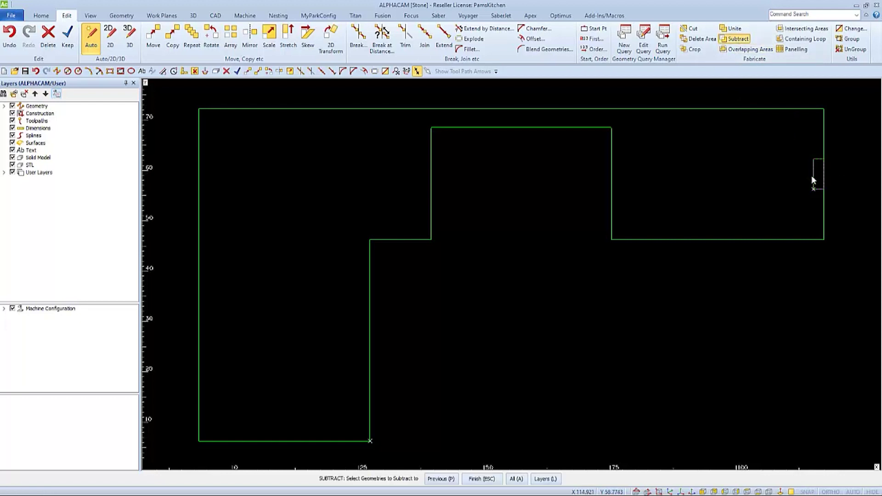
pyautogui.rightClick(761, 175)
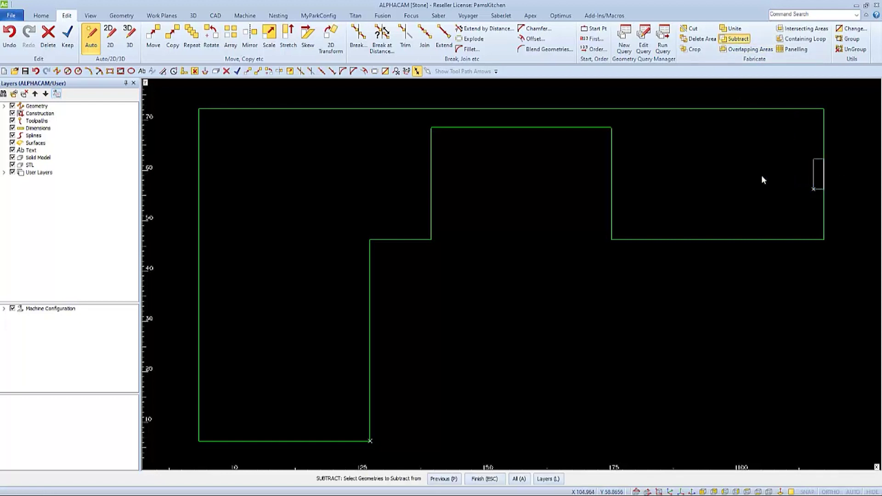
pyautogui.click(774, 108)
pyautogui.rightClick(742, 188)
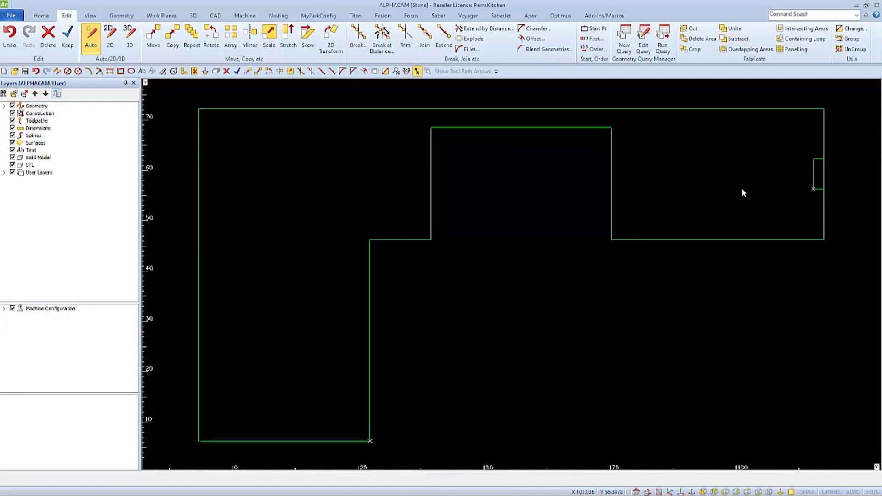
# Delete the leftover small rectangle.
pyautogui.press('Delete')
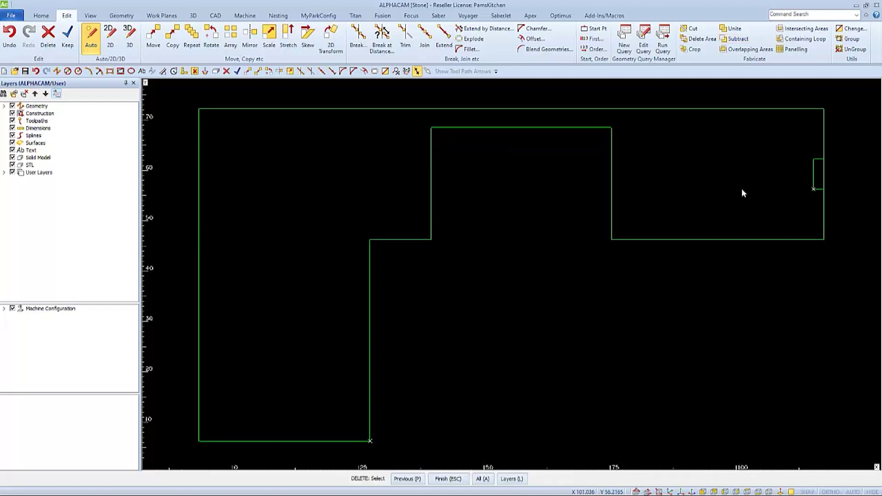
pyautogui.rightClick(833, 168)
pyautogui.click(432, 274)
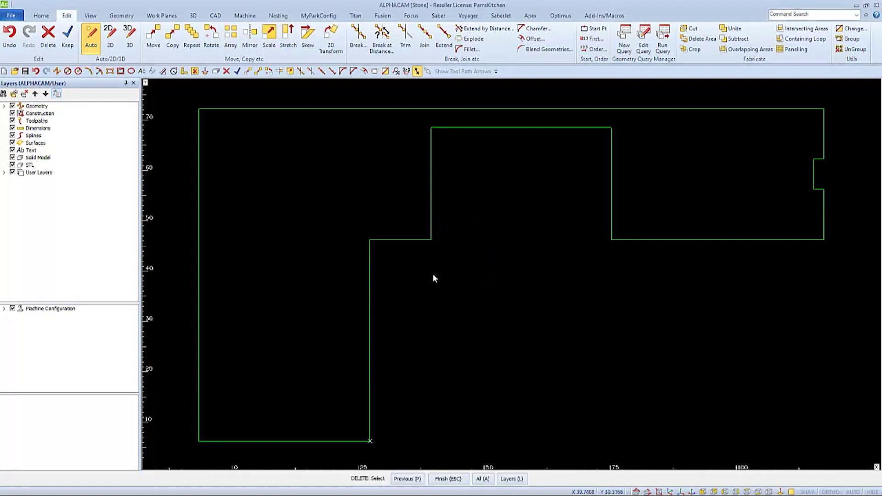